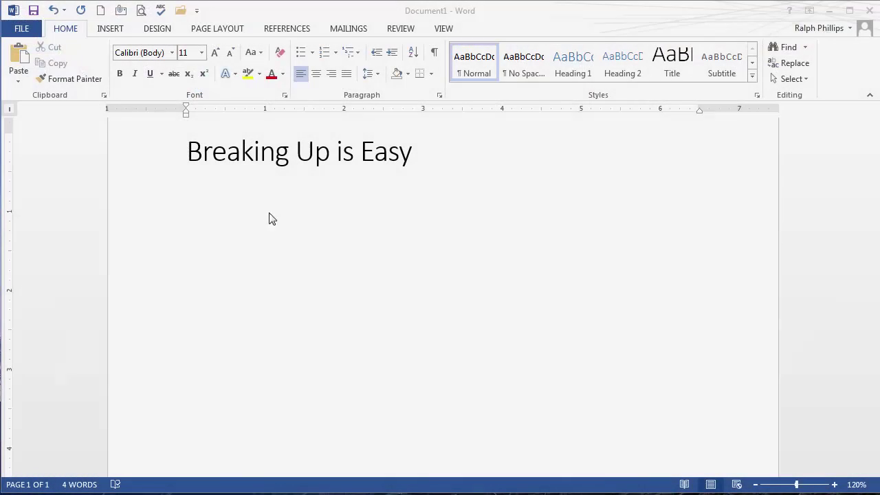
Generate one paragraph of five sample sentences below the title with =rand(1,5).
left_click(203, 200)
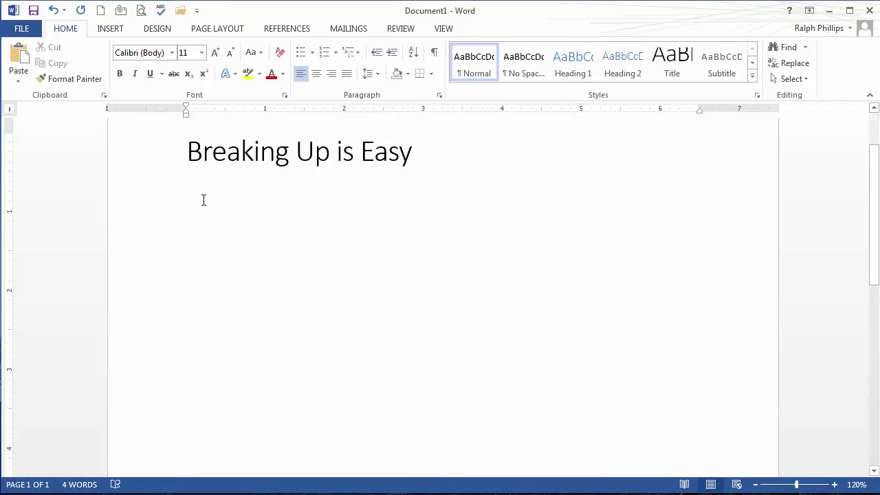
type("=")
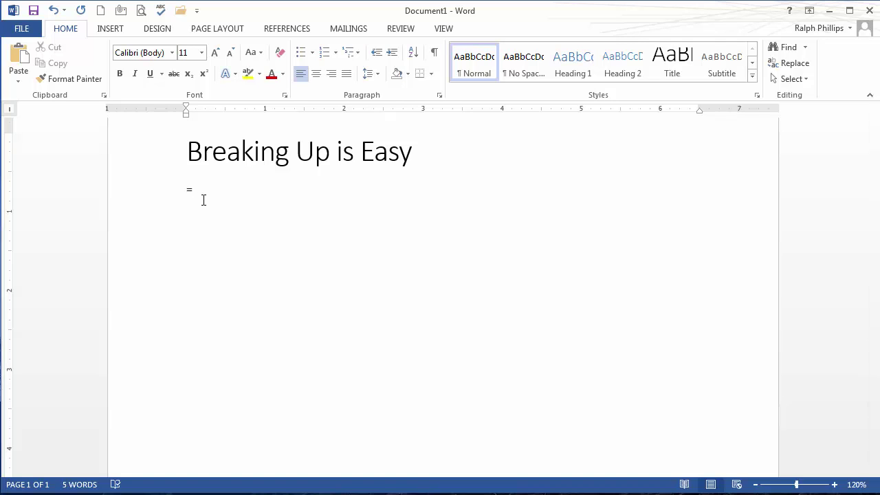
type("rand(1,5)")
key("Return")
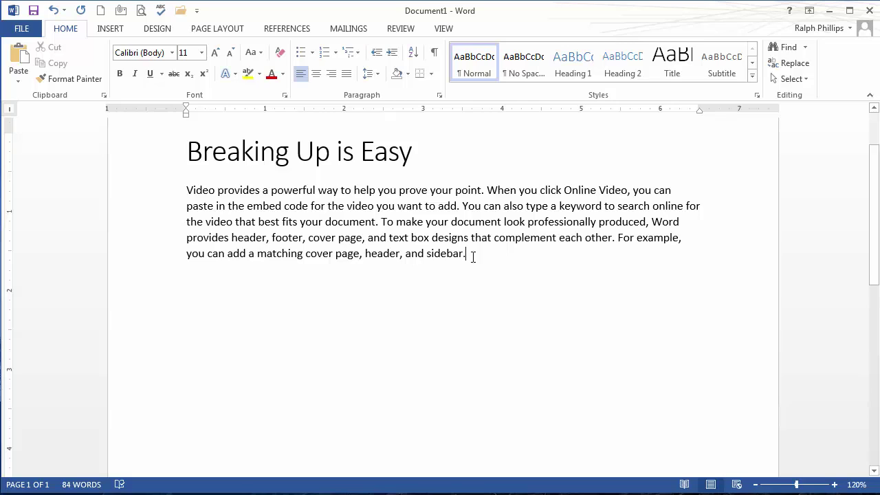
Add the paragraph "A new paragraph" and, after a line break in the sample paragraph, the text "A new line within the same paragraph.".
type("A new paragraph")
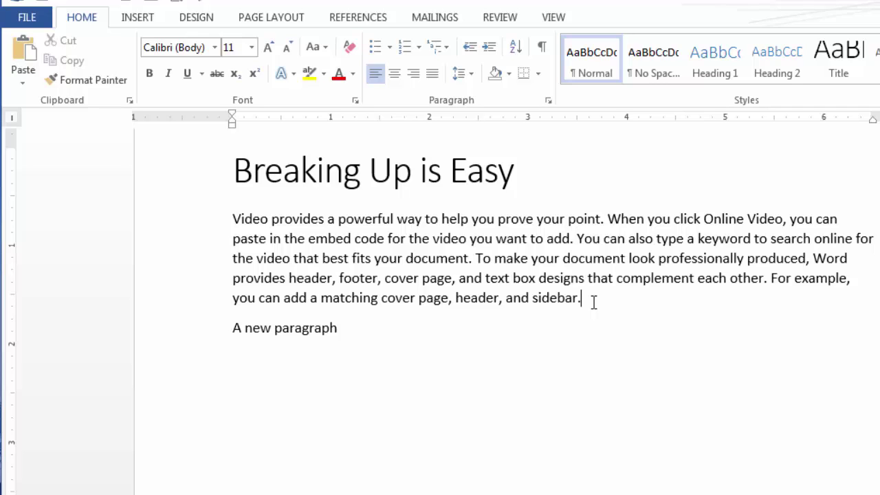
key("Return")
type("A")
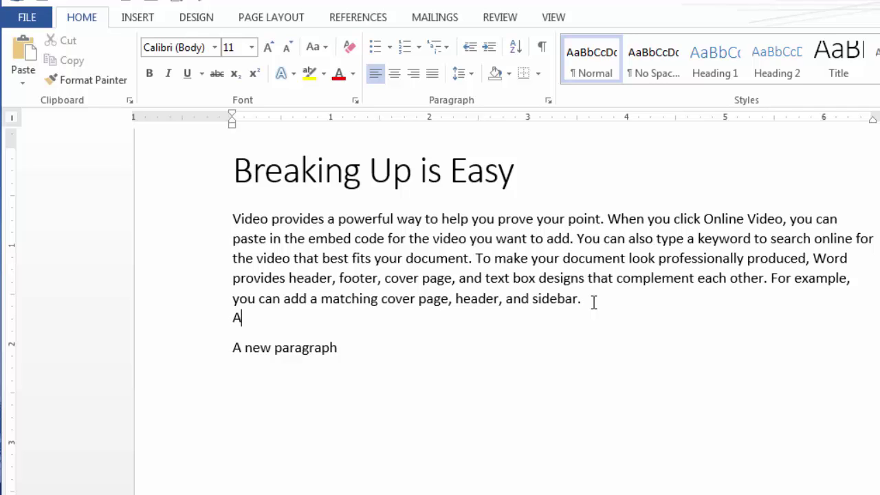
type(" new line withi")
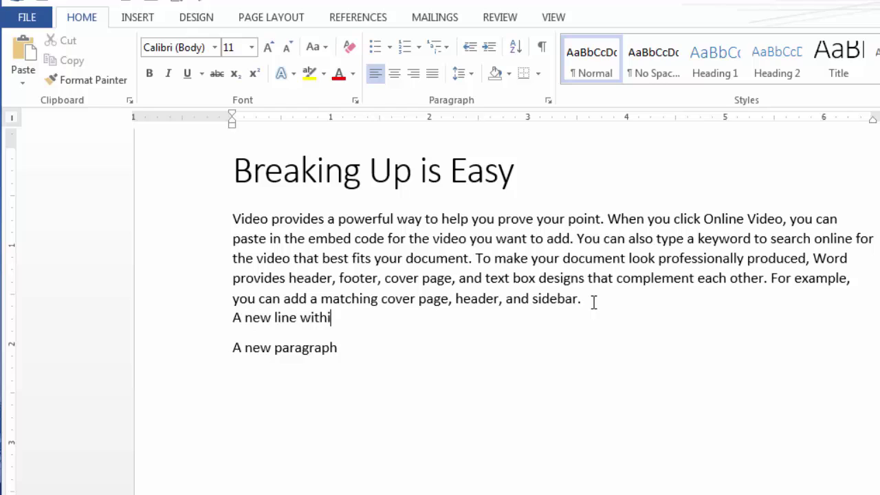
type("n the same paragraph.")
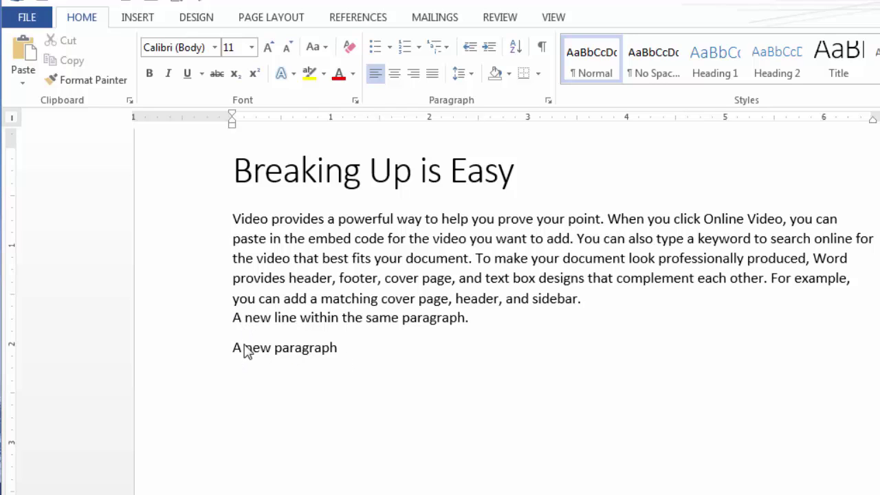
Make the paragraph below the title a numbered list item, with formatting marks shown while numbering and hidden again.
left_click(543, 50)
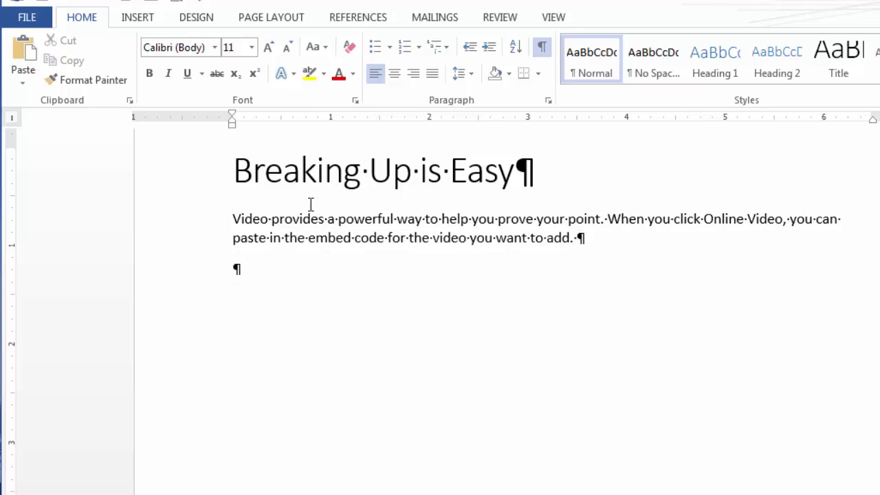
left_click(300, 219)
left_click(404, 50)
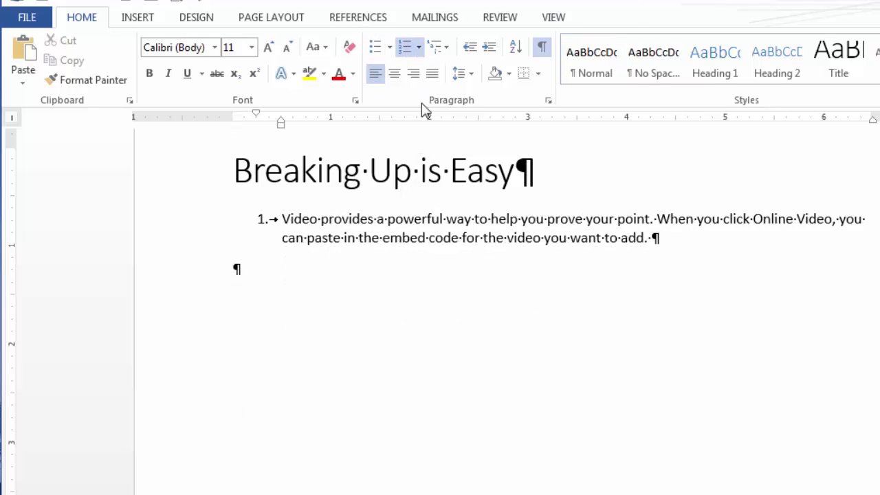
left_click(542, 48)
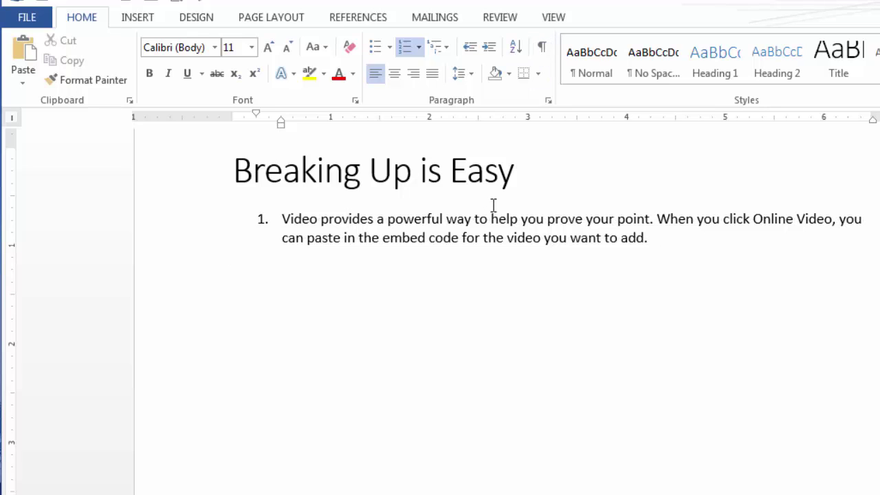
Delete the second sentence of the numbered item, keeping only "Video provides a powerful way to help you prove your point.".
left_click(657, 219)
left_click_drag(667, 220, 658, 238)
key("Delete")
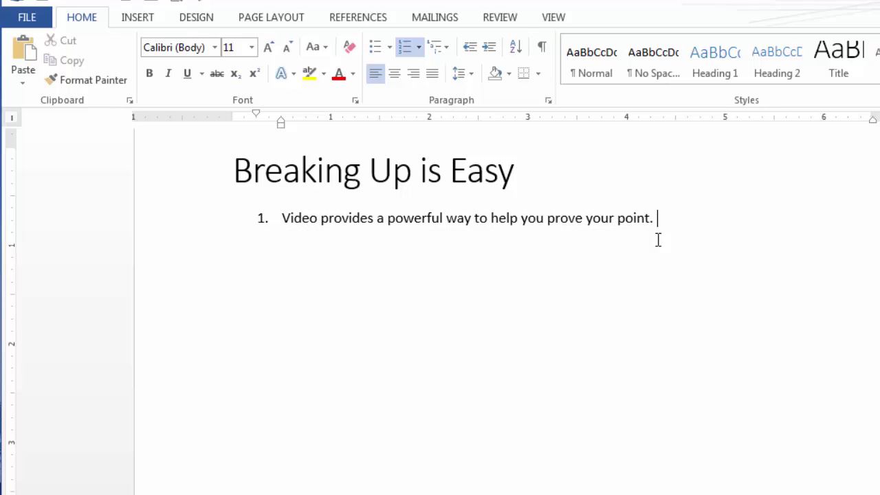
key("BackSpace")
Continue item 1 after a line break with "continue on with my numbered item." and add item 2 "Another numbered item.".
key("shift+Return")
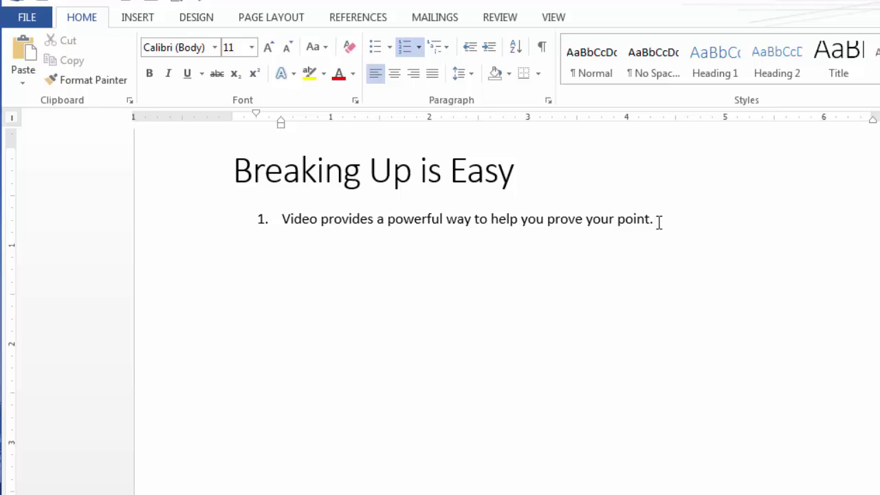
type("continue on")
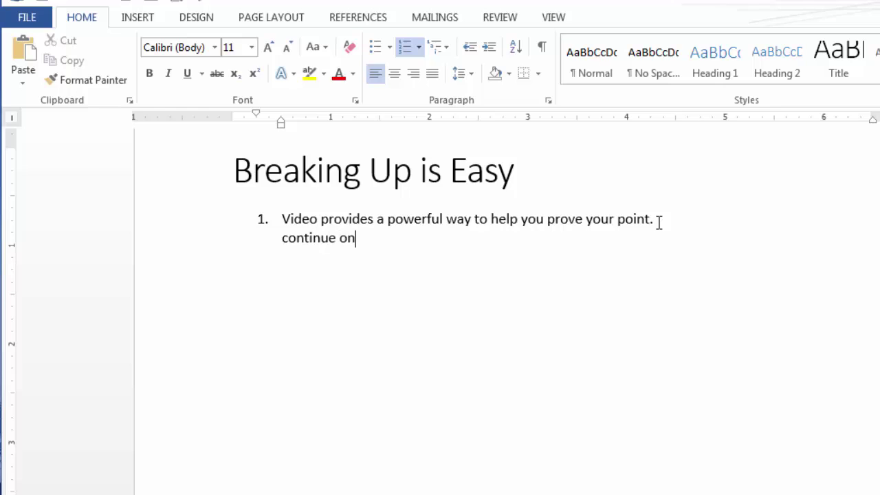
type(" with my number")
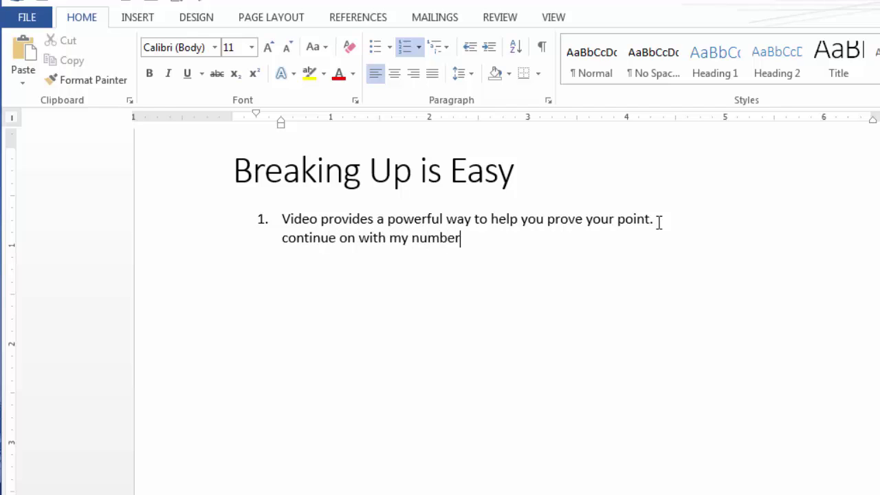
type("ed item.")
key("Return")
type("Another")
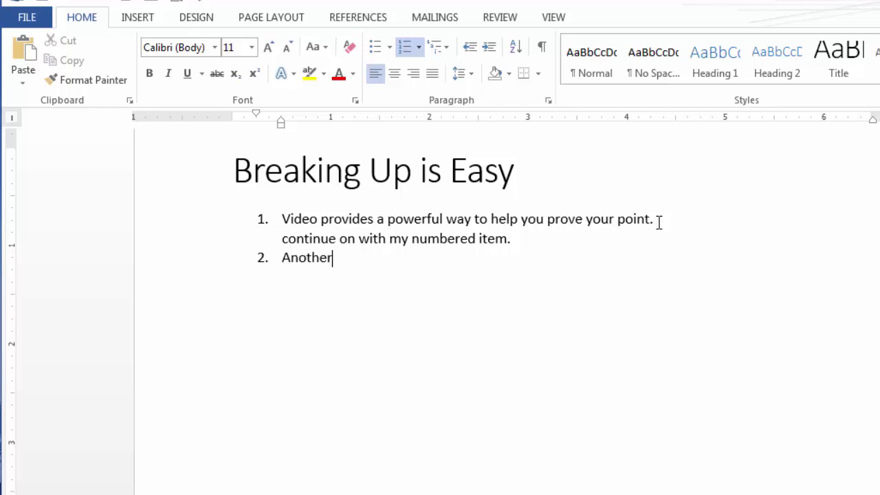
type(" numbered item.")
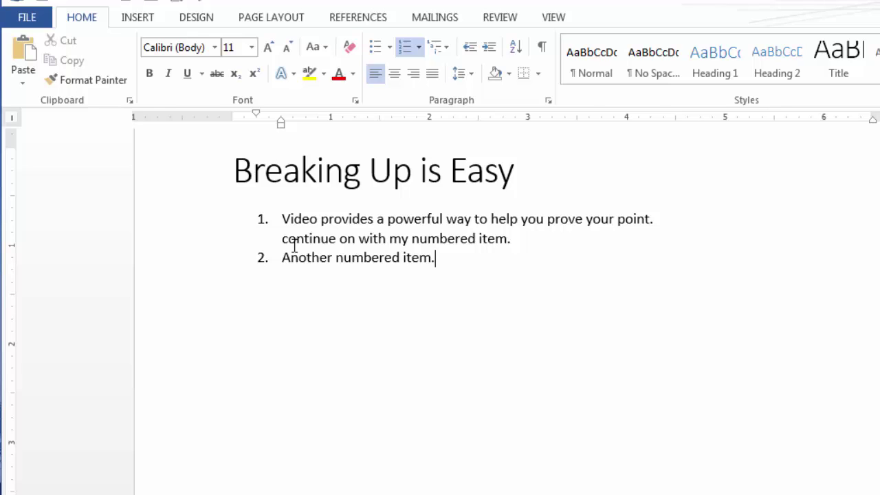
Replace the whole numbered list with 35 paragraphs of eight sample sentences each, using =rand(35,8).
left_click_drag(246, 220, 525, 245)
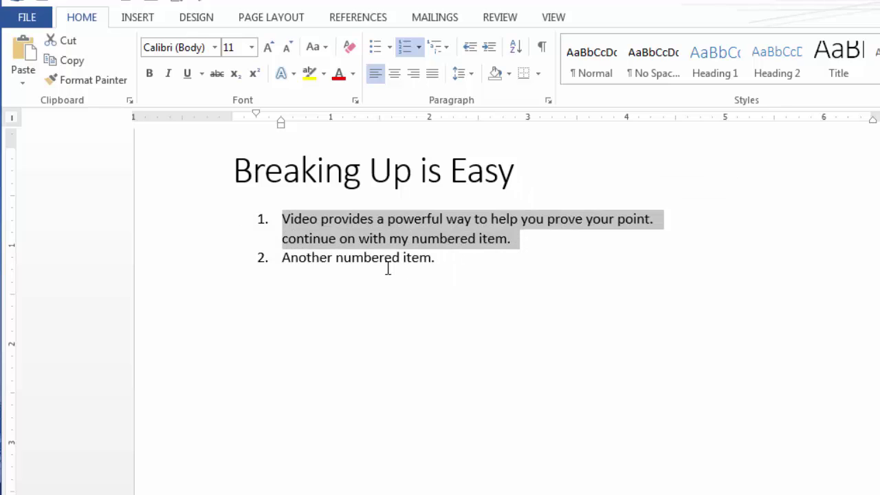
left_click(473, 267)
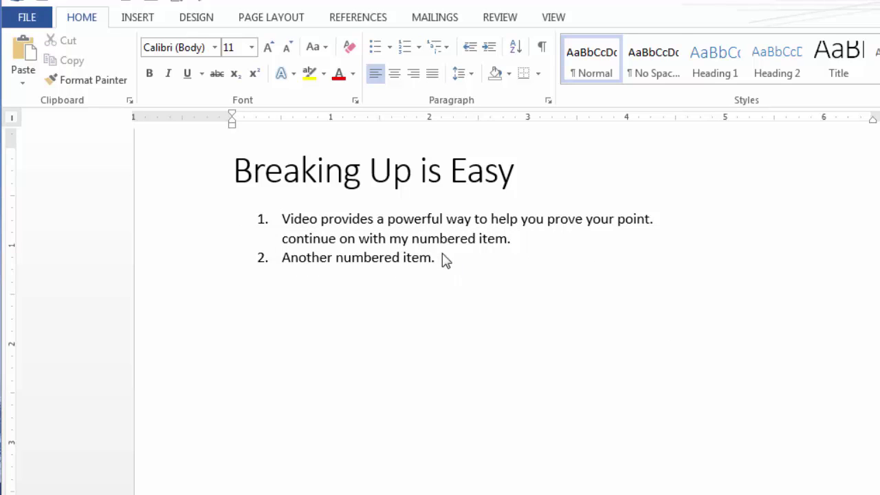
left_click_drag(416, 275, 226, 220)
key("Delete")
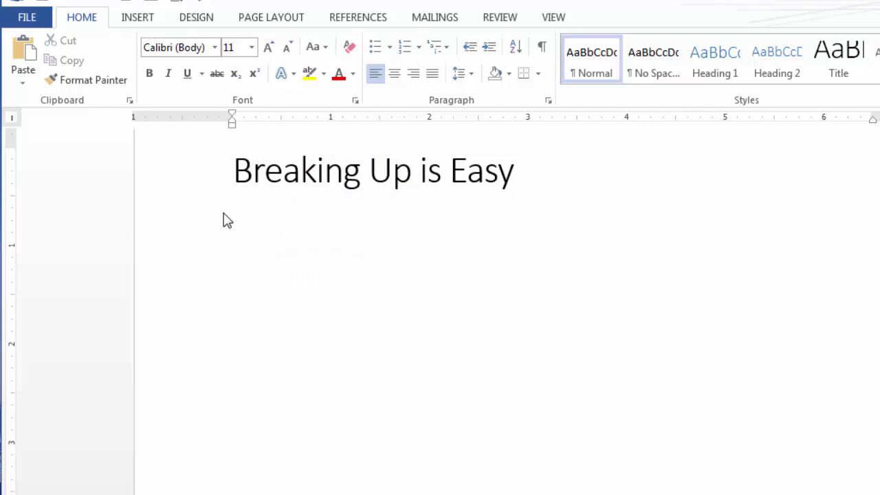
type("=rand(35,8)")
key("Return")
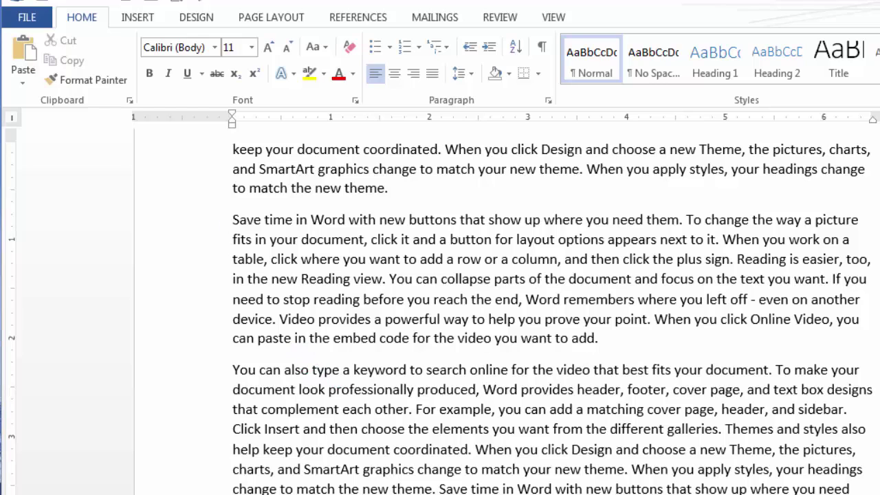
Insert a page break after the page's last paragraph, which ends with "to match your new theme.".
scroll(342, 389, "down", 10)
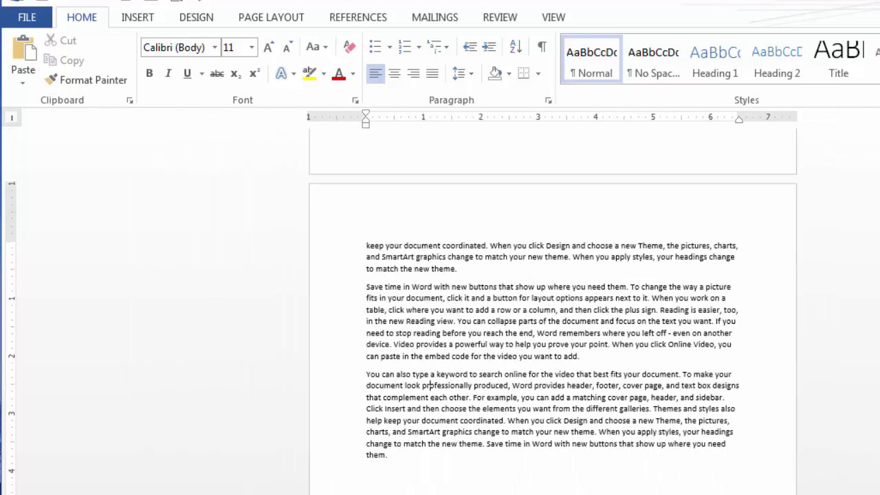
scroll(547, 309, "down", 5)
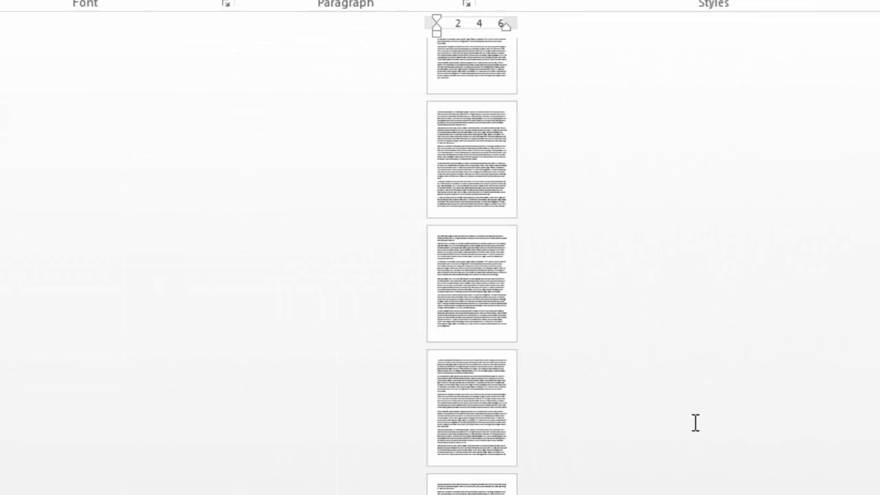
scroll(729, 430, "up", 1)
scroll(695, 417, "down", 5)
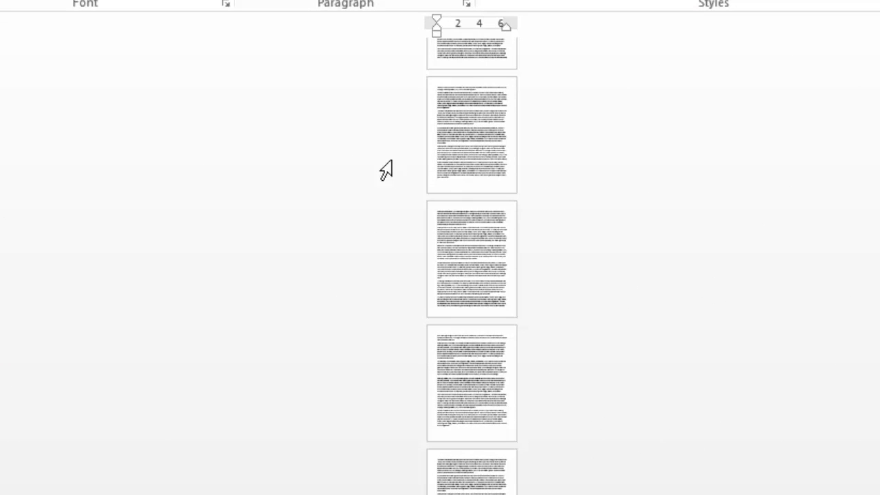
left_click(555, 182)
left_click_drag(829, 494, 878, 494)
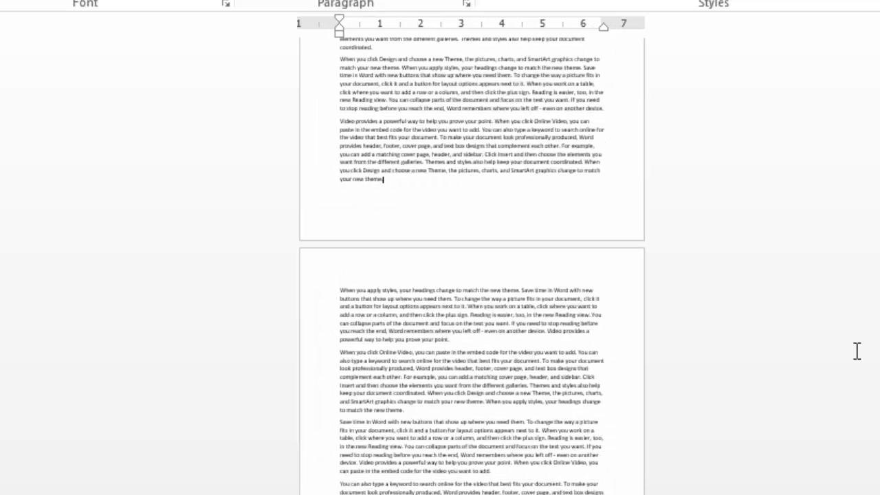
scroll(802, 270, "up", 1)
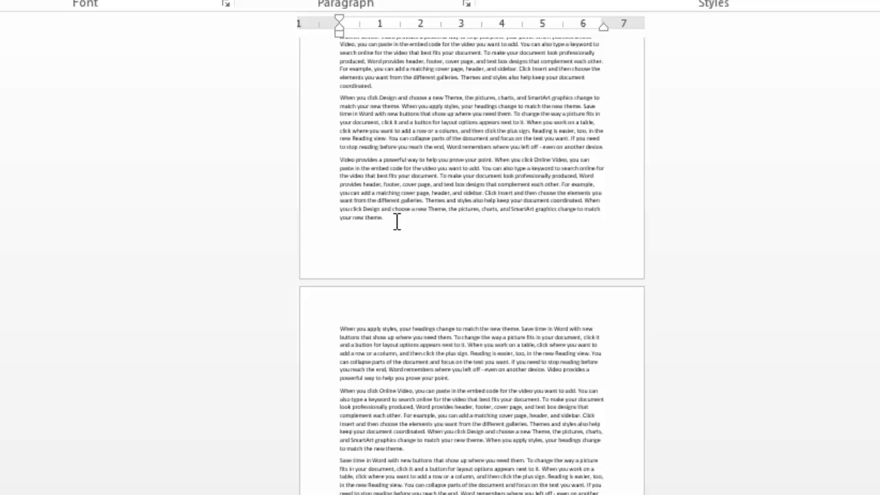
key("ctrl+Return")
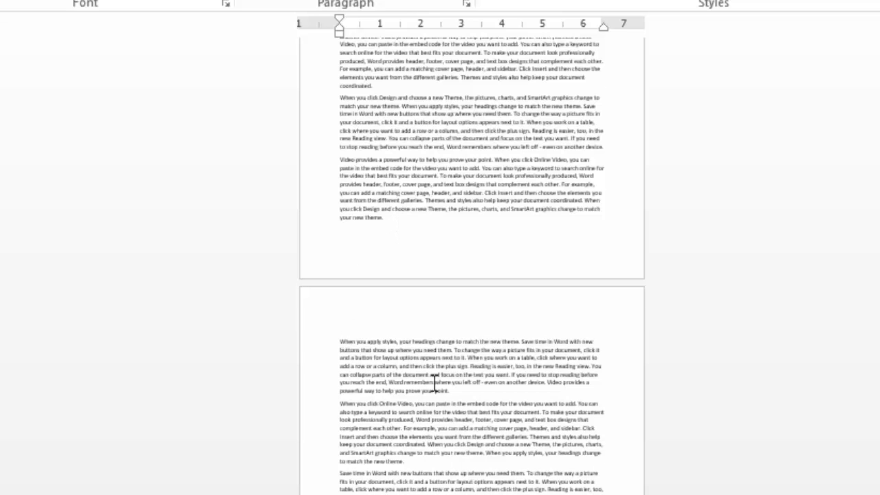
Insert a page break before the paragraph starting "If you need to stop reading before you reach the end".
scroll(434, 382, "up", 5)
left_click(337, 259)
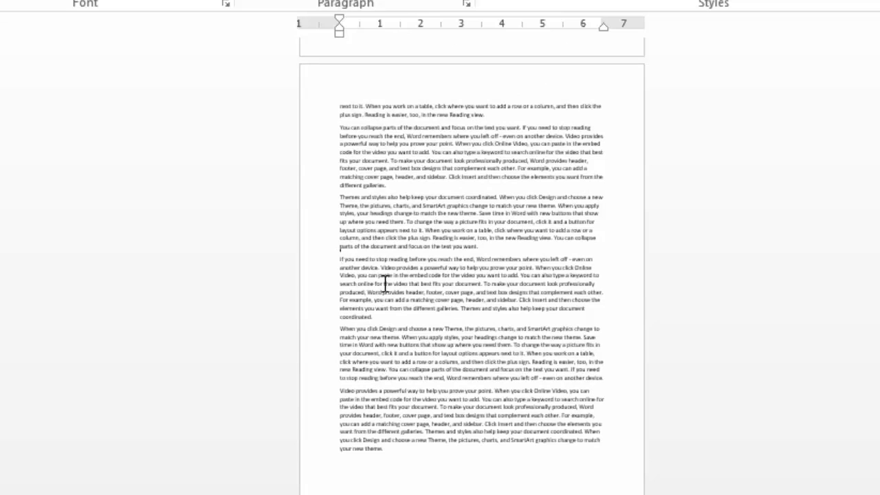
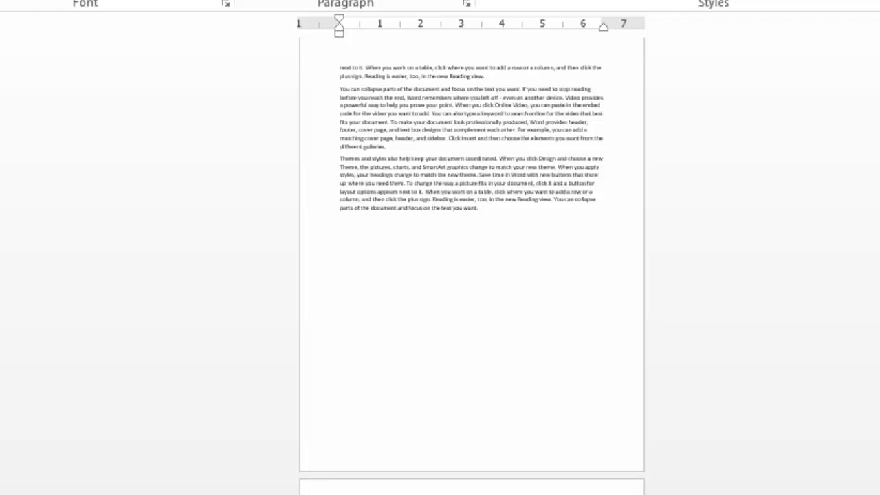
scroll(471, 261, "down", 2)
key("ctrl+z")
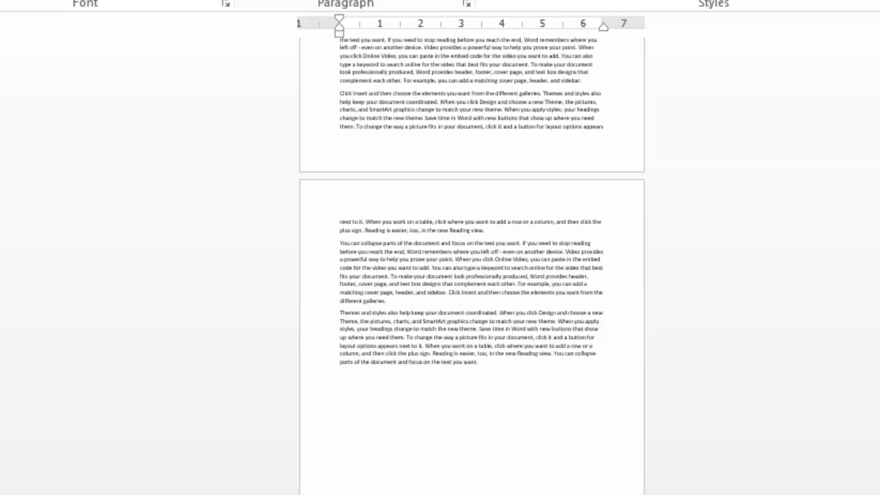
scroll(471, 261, "down", 1)
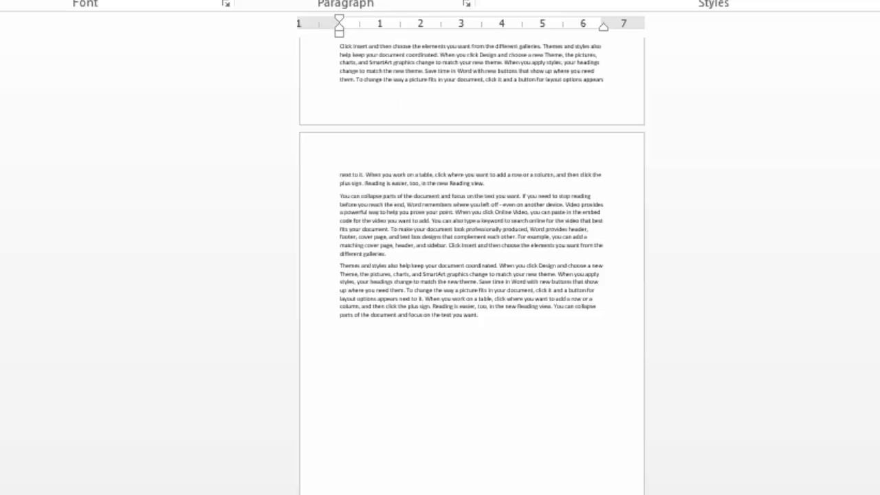
Insert a page break before the title at the very beginning of the document.
key("ctrl+Home")
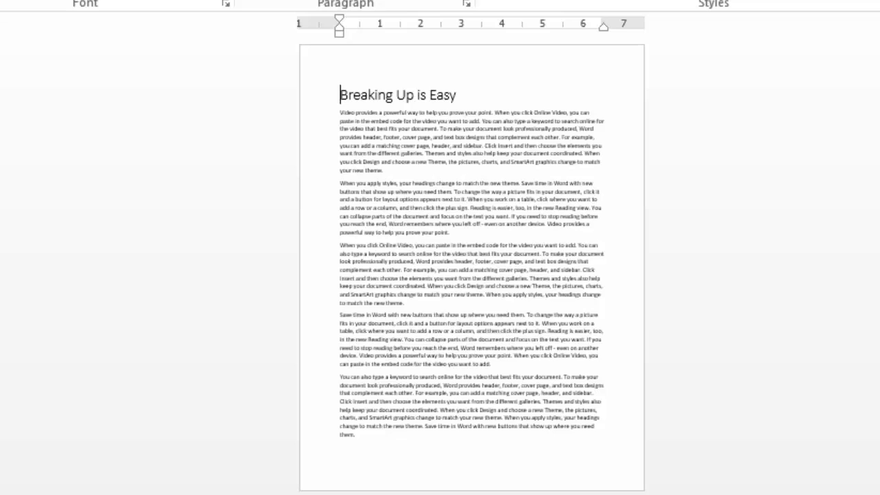
key("ctrl+Return")
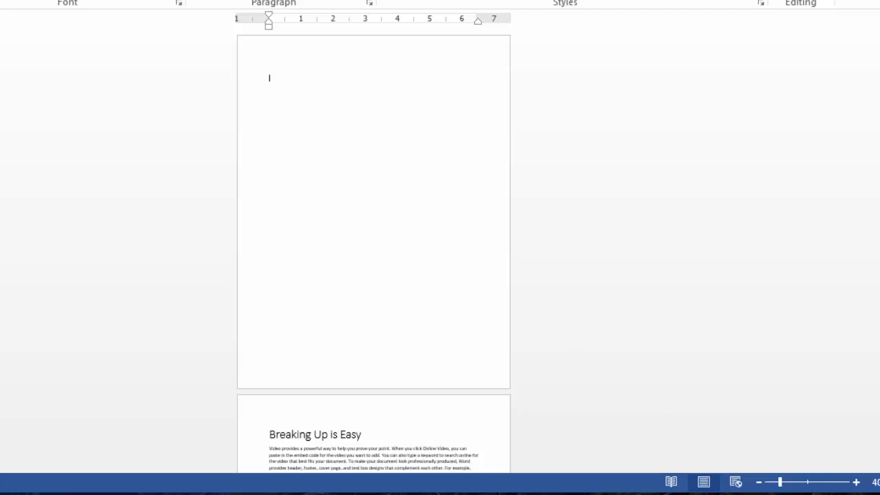
Examine the available types of page and section breaks without inserting one.
left_click(227, 6)
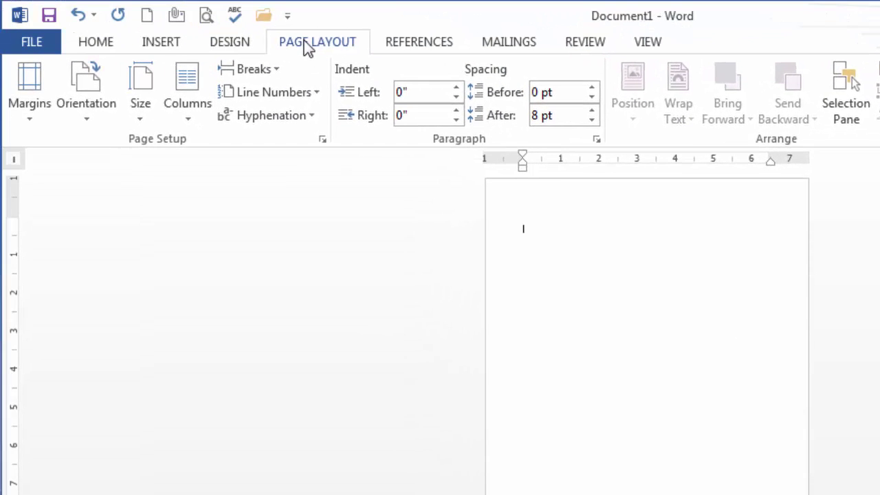
left_click(267, 74)
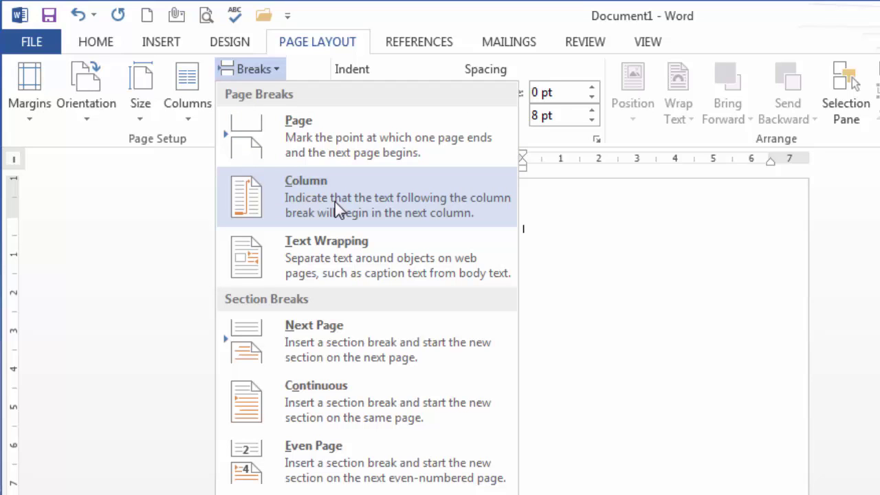
left_click(541, 238)
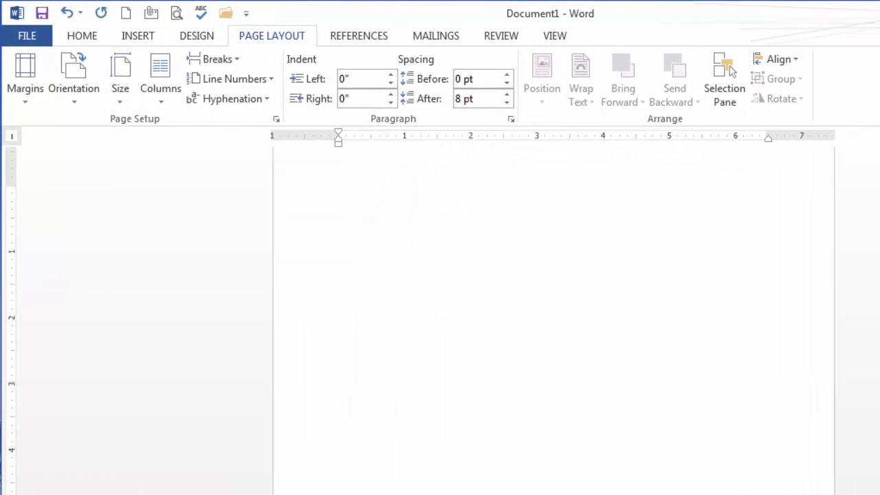
Generate two paragraphs of ten sentences each on the blank first page with =rand(2,10).
type("=rand(3")
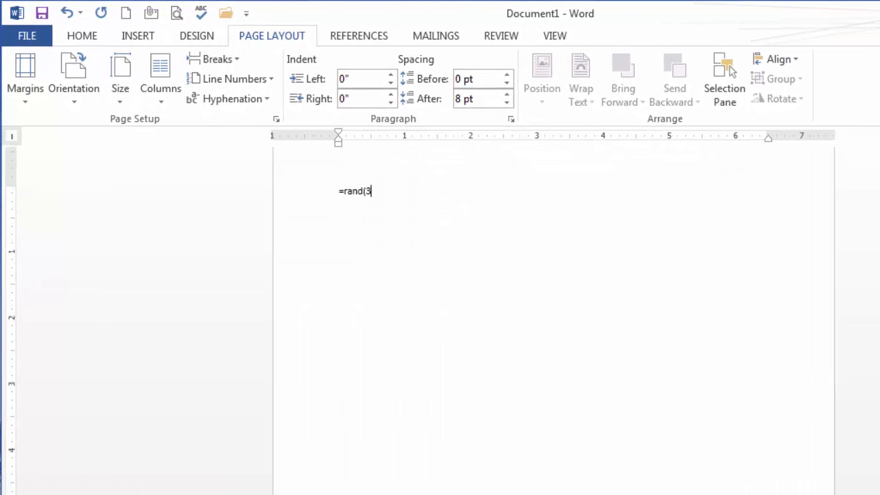
key("BackSpace")
type("2,10)")
key("Return")
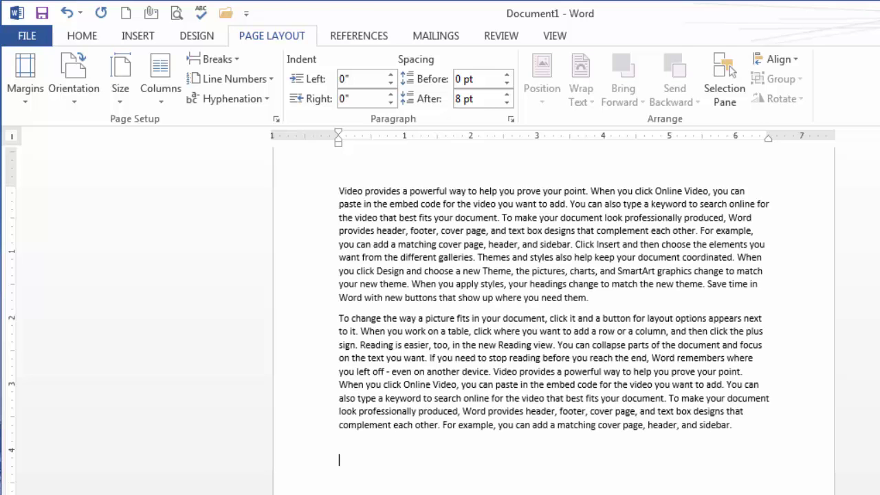
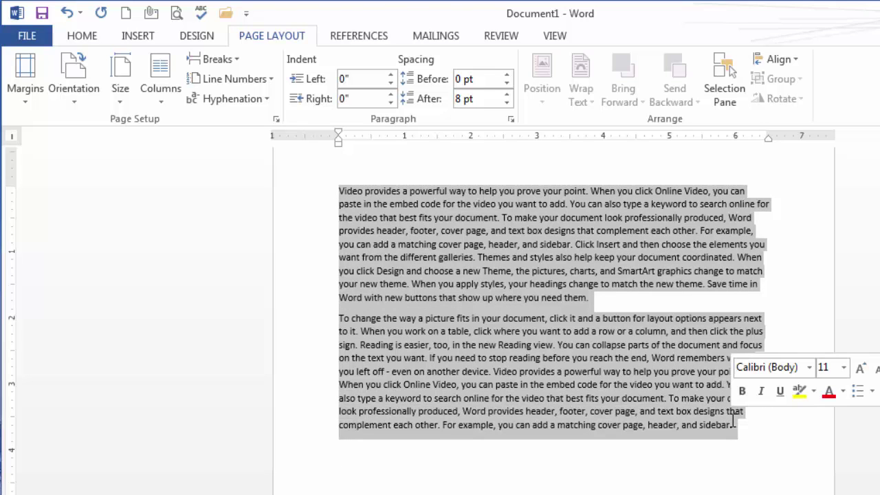
left_click(676, 397)
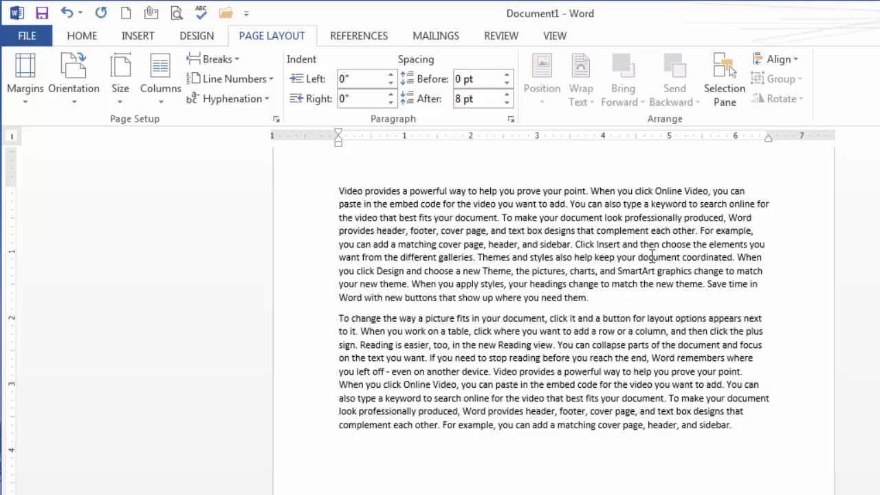
Copy the first paragraph's text from "Themes and styles also help" to its end and paste it at the end of that paragraph.
left_click_drag(478, 257, 590, 298)
key("ctrl+c")
left_click(590, 298)
key("ctrl+v")
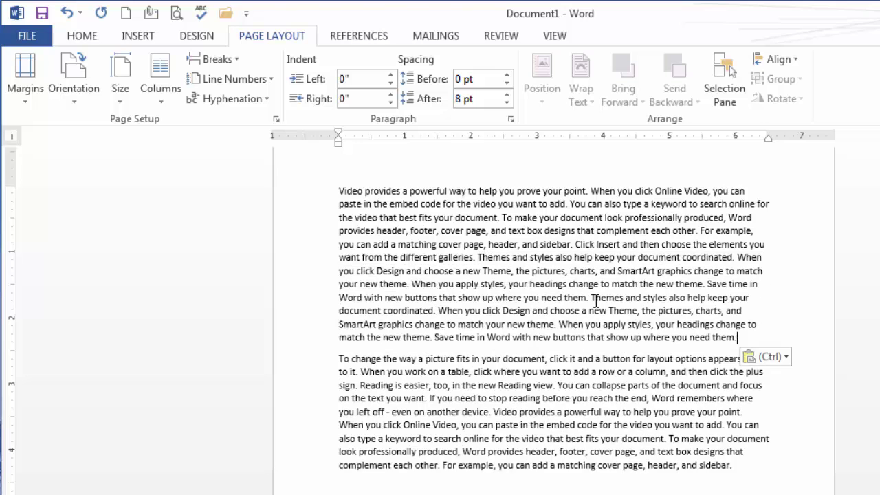
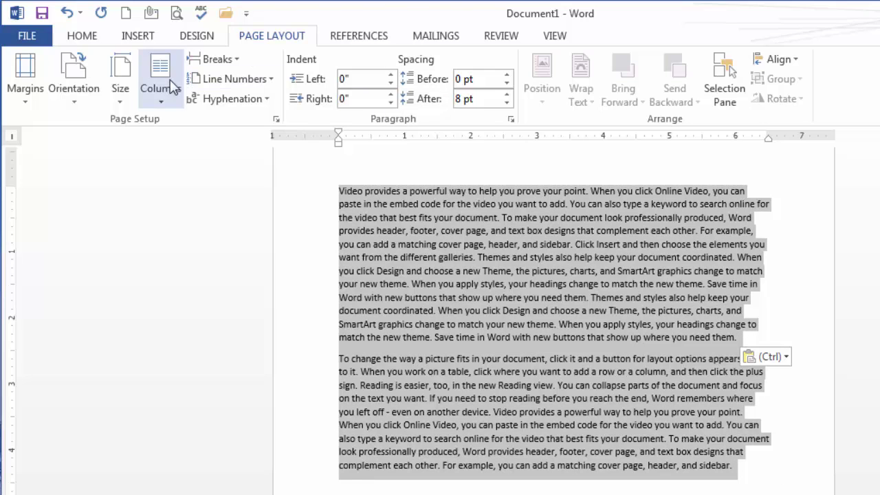
Arrange both generated paragraphs in two columns.
left_click(163, 82)
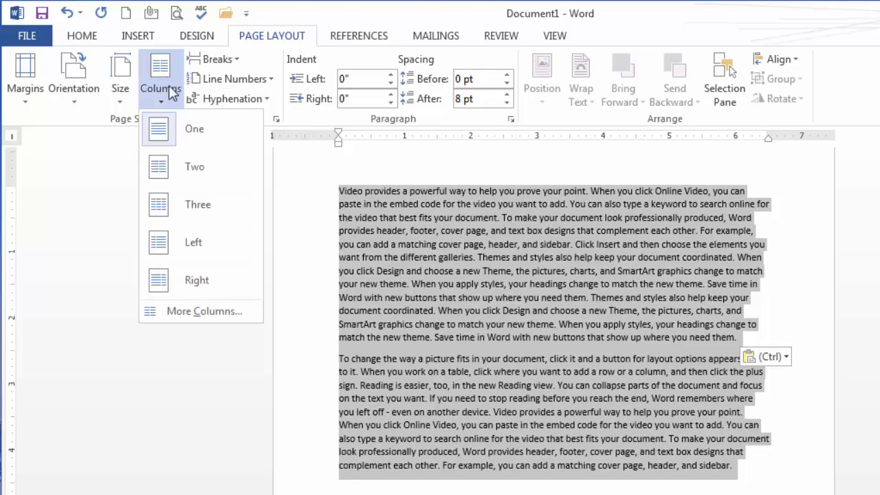
left_click(181, 169)
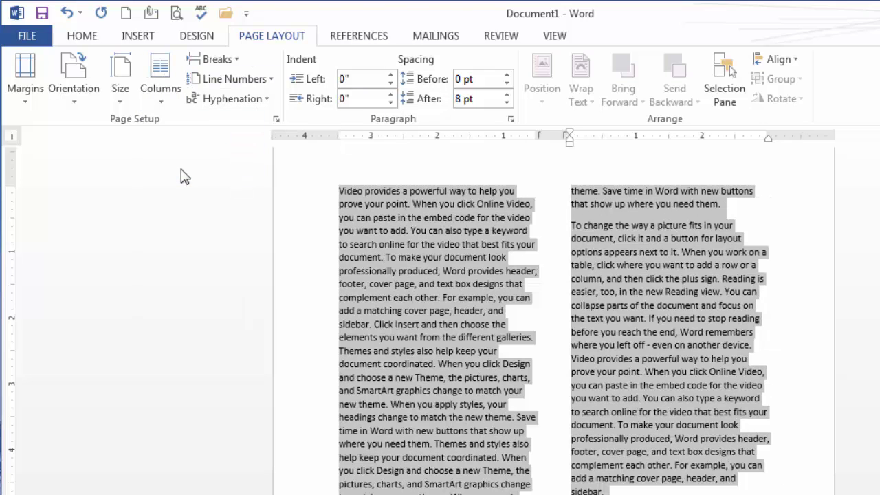
left_click(628, 392)
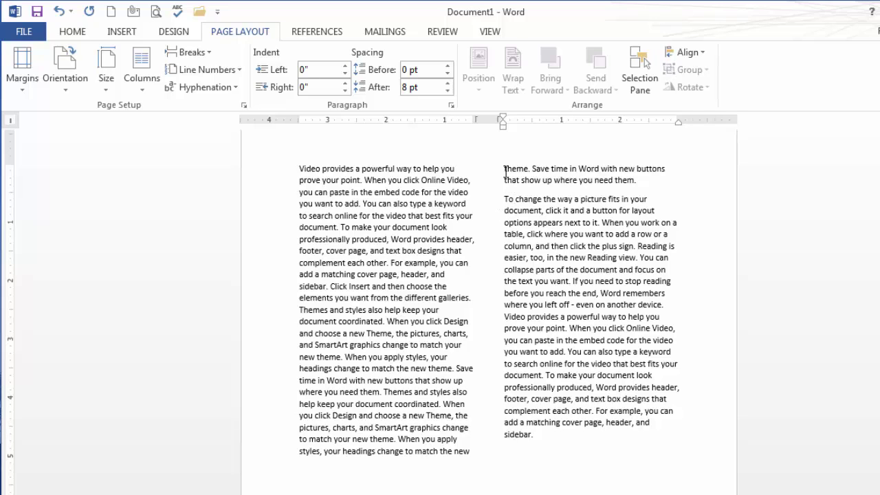
Insert a column break before the paragraph starting "To change the way a picture fits in your document".
left_click_drag(505, 169, 639, 181)
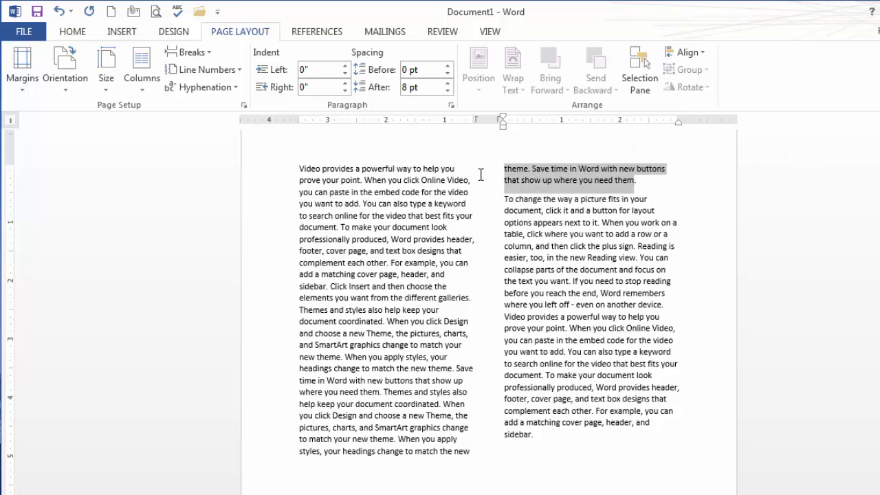
left_click(564, 192)
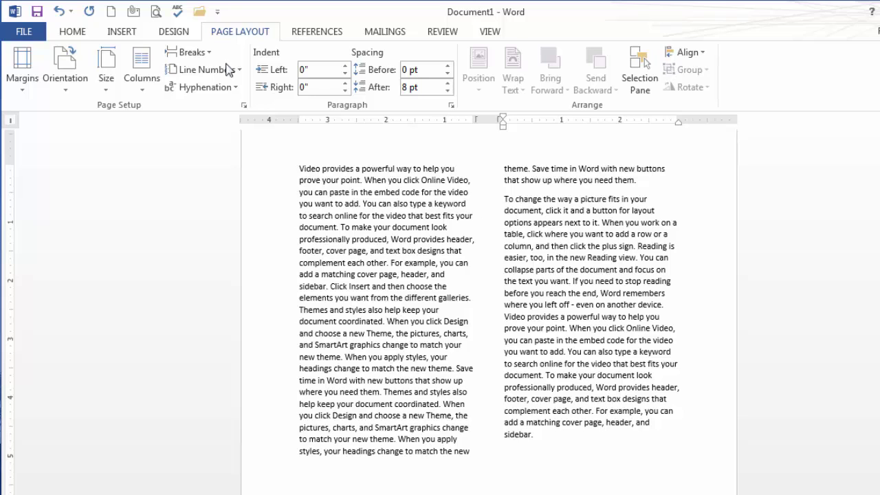
left_click(200, 53)
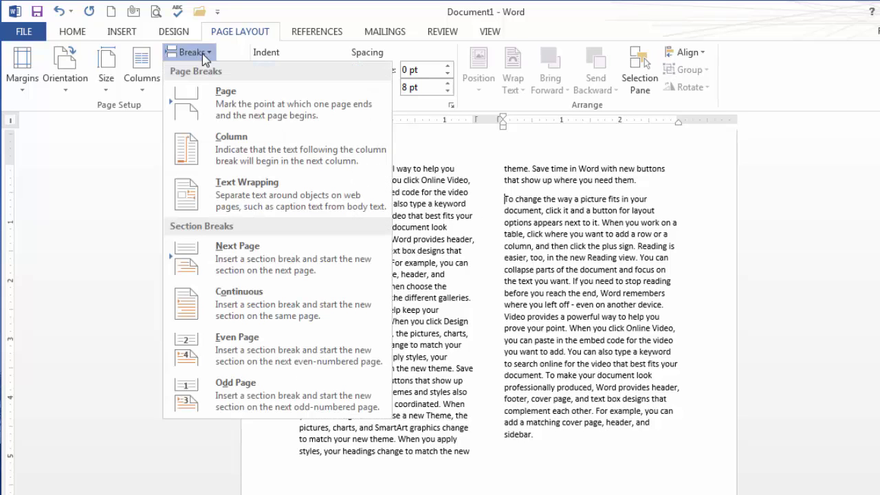
left_click(232, 149)
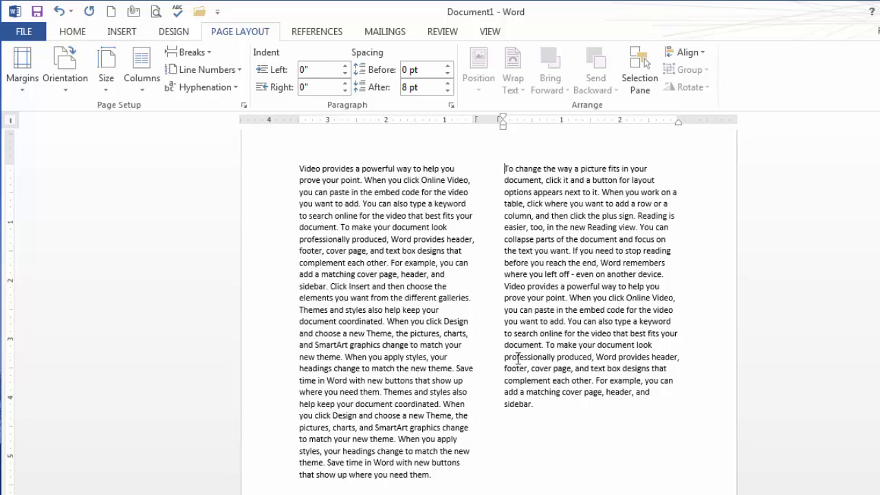
Try an additional column break before the first "Save time in Word with new buttons" sentence, examine the text flow, and undo it.
left_click_drag(505, 168, 549, 405)
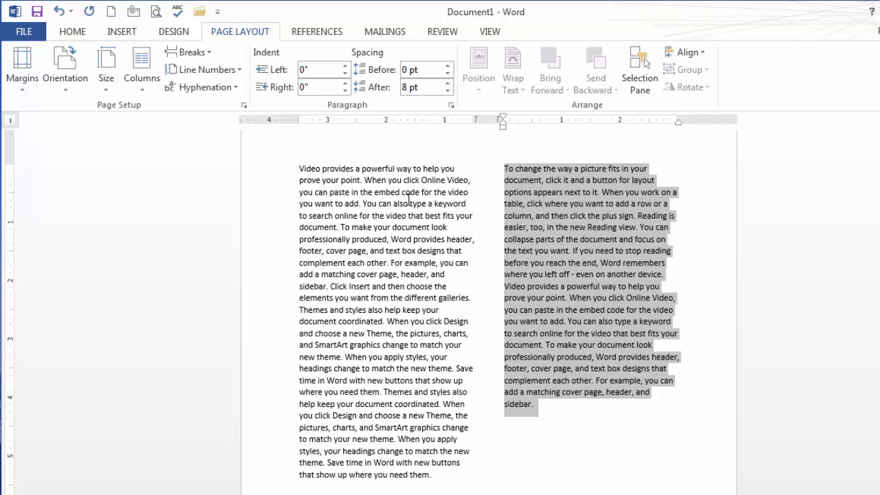
left_click_drag(301, 169, 431, 479)
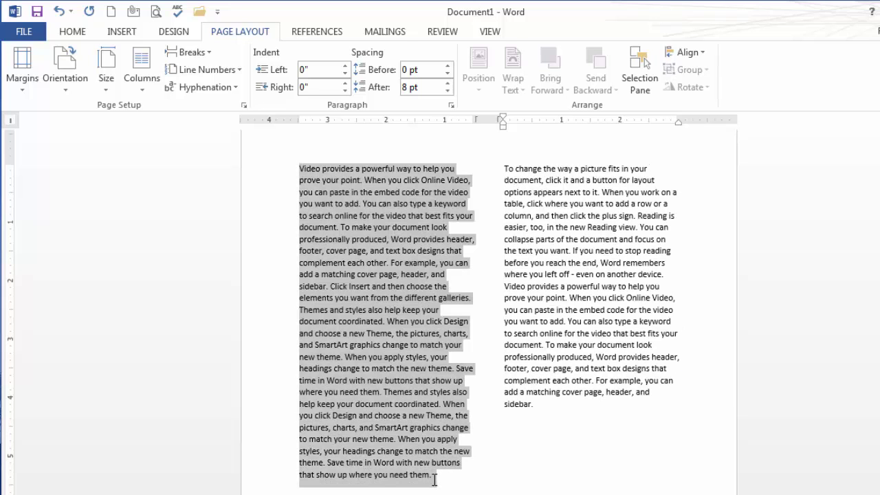
left_click(390, 372)
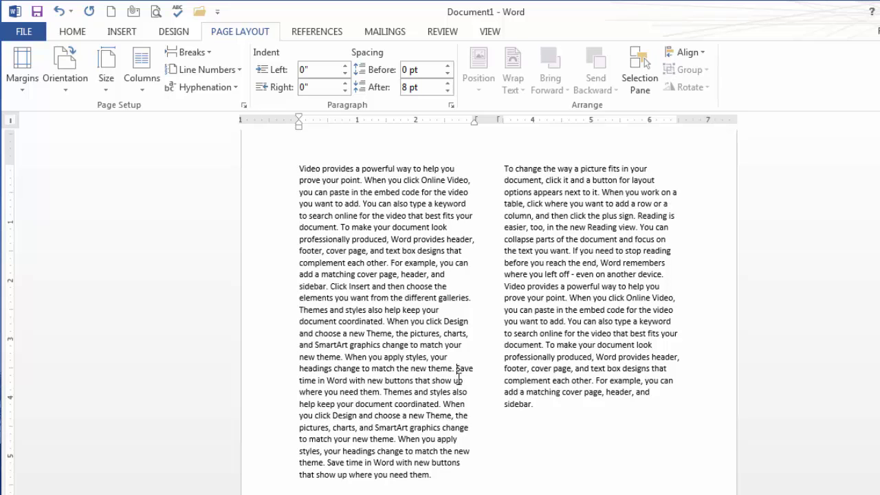
left_click(187, 52)
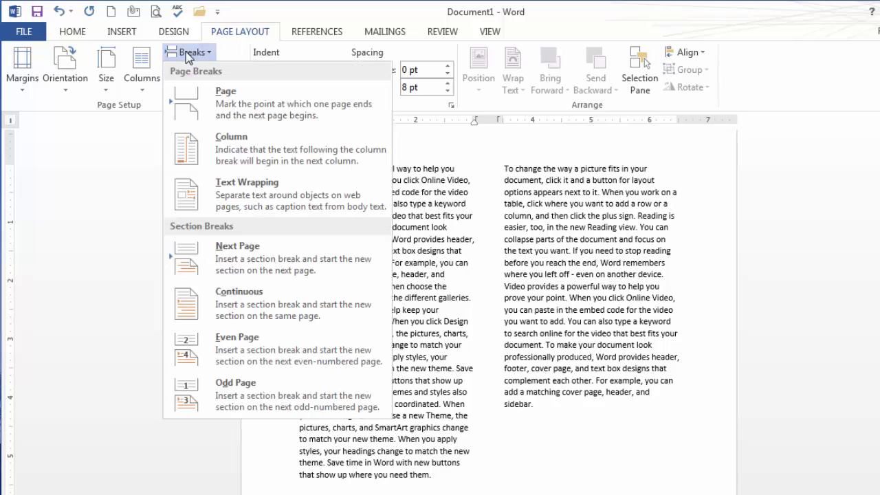
left_click(238, 143)
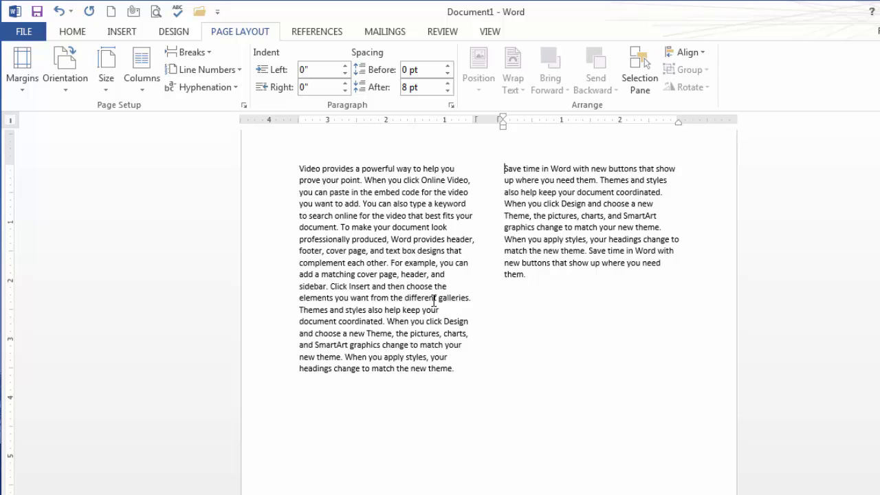
scroll(464, 316, "down", 8)
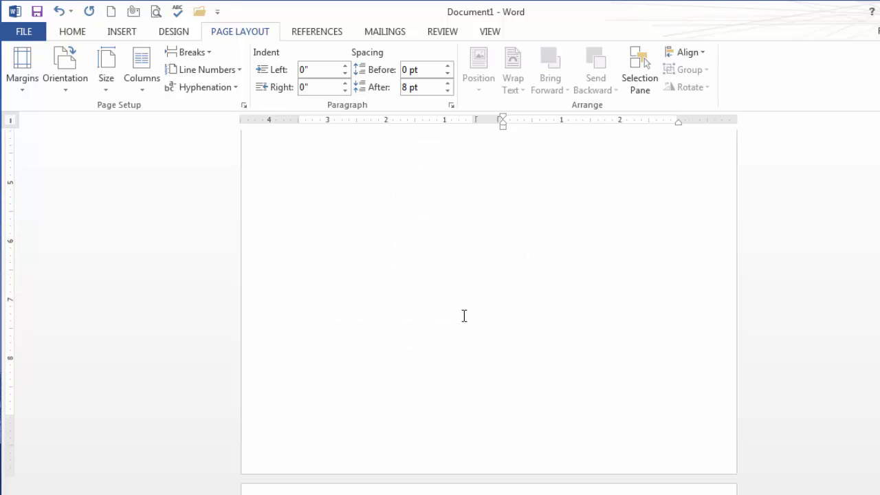
scroll(464, 316, "down", 8)
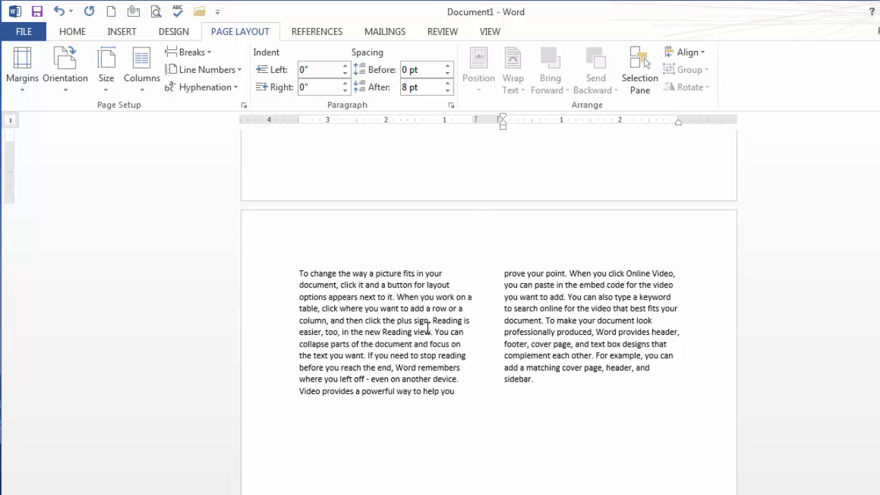
scroll(428, 327, "up", 17)
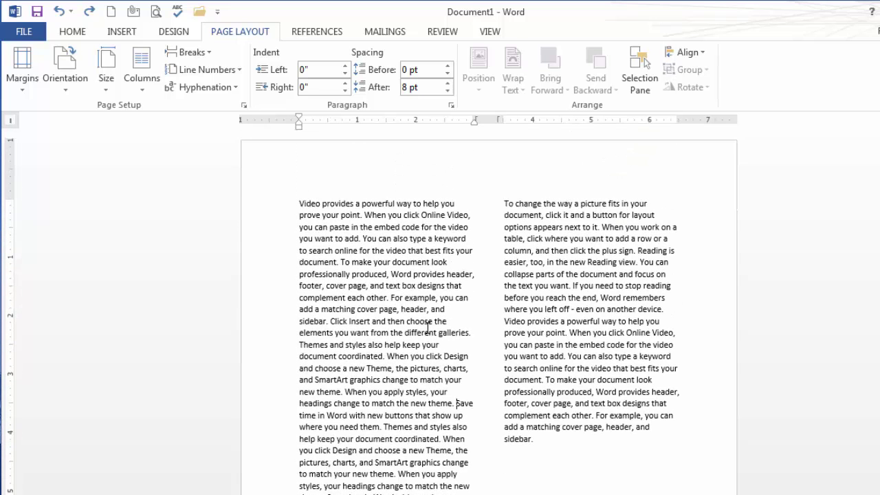
Display the formatting marks and examine the column, page and section breaks around the two-column text.
left_click(506, 201)
left_click(79, 32)
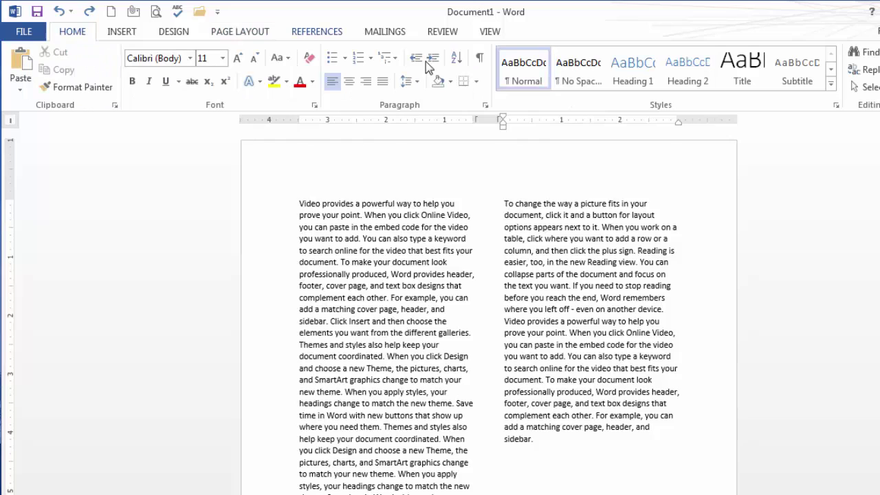
left_click(480, 59)
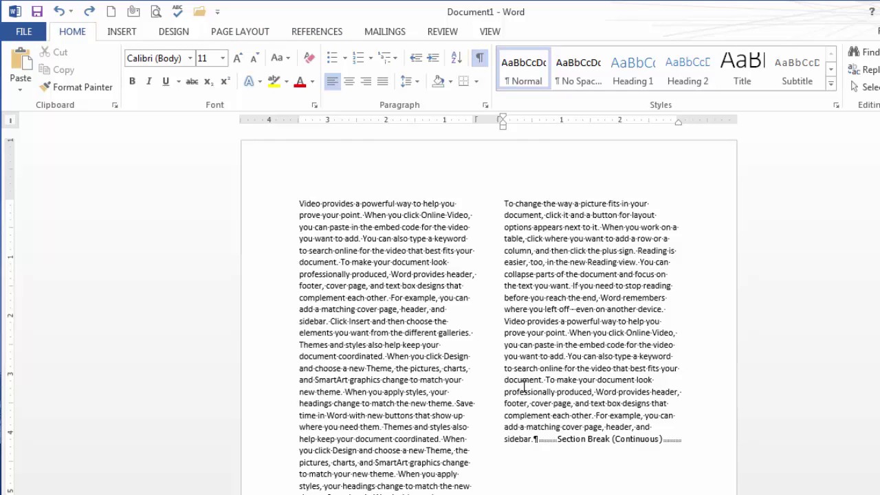
scroll(524, 386, "down", 2)
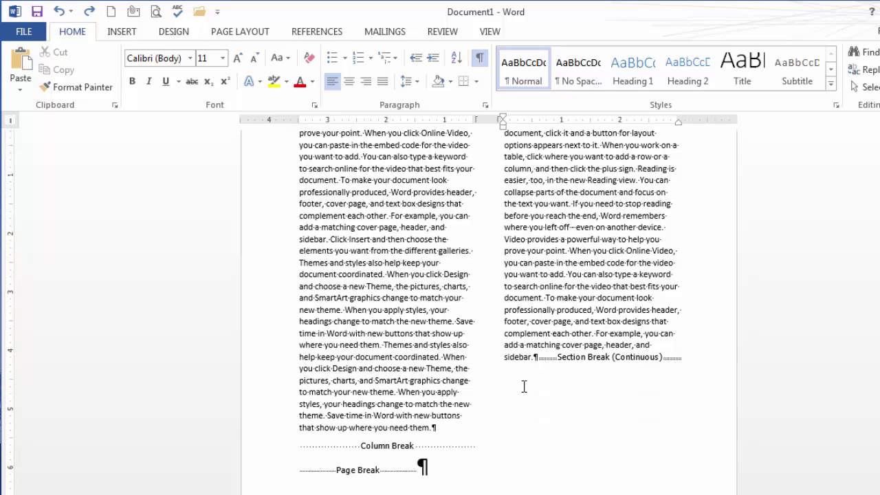
scroll(528, 237, "up", 2)
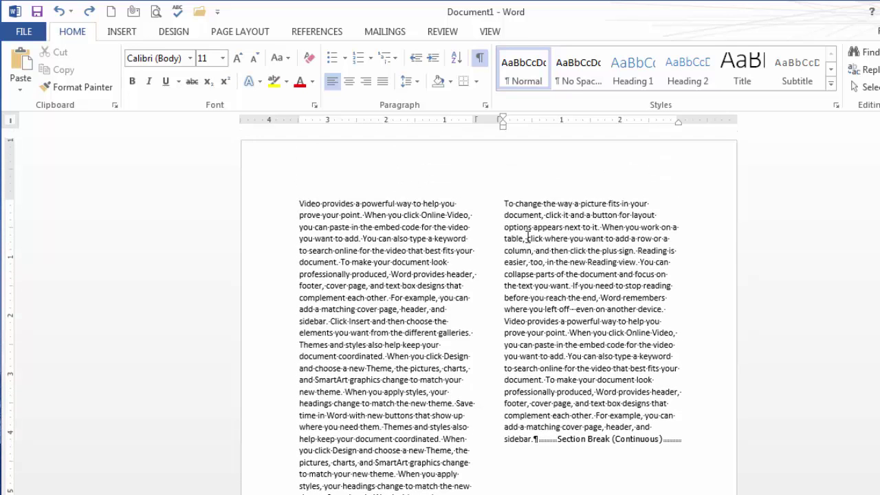
Delete the column break before the paragraph starting "To change the way a picture fits in your document".
left_click(505, 203)
key("BackSpace")
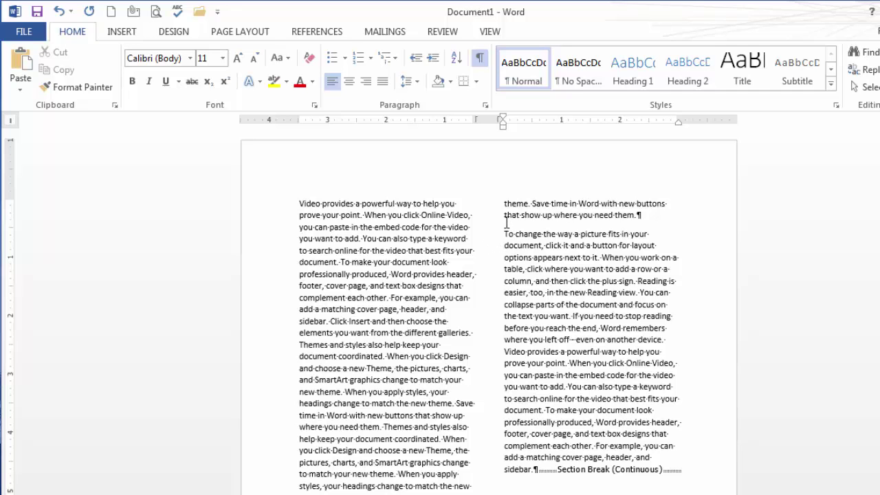
key("ctrl+z")
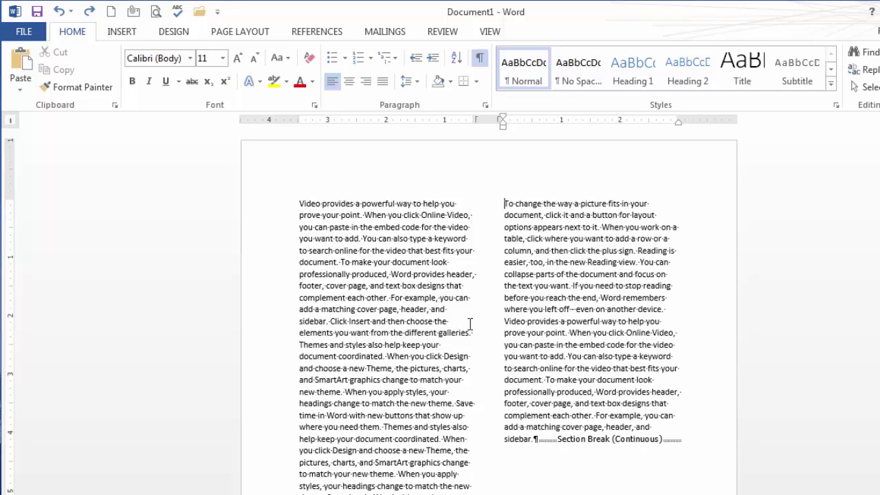
scroll(484, 300, "down", 2)
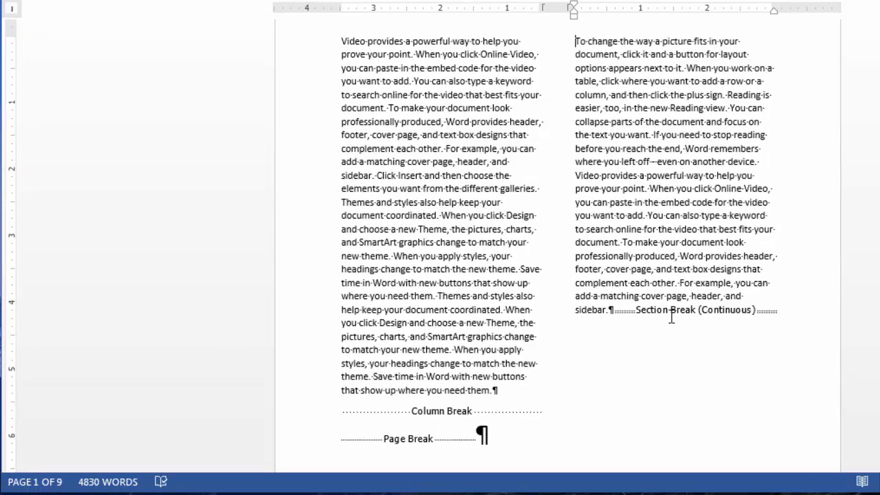
key("BackSpace")
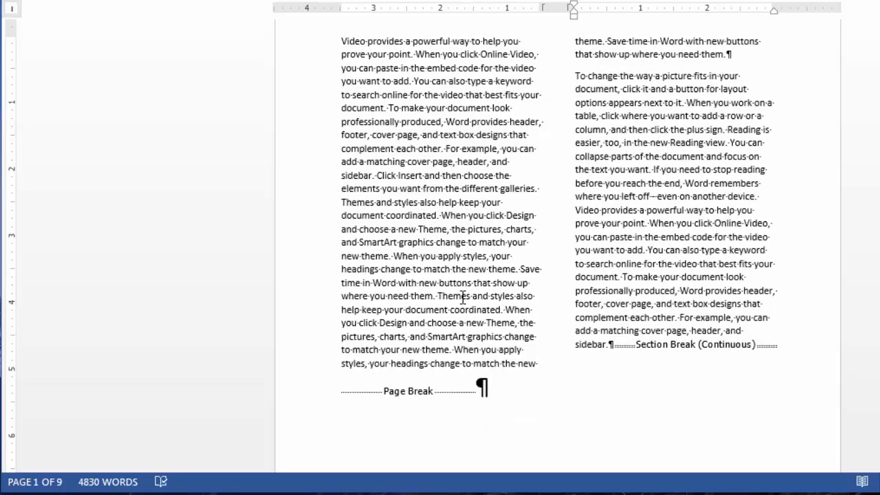
Insert a column break in the middle of the opening paragraph, before its first sentence starting "Save time in Word".
left_click(523, 275)
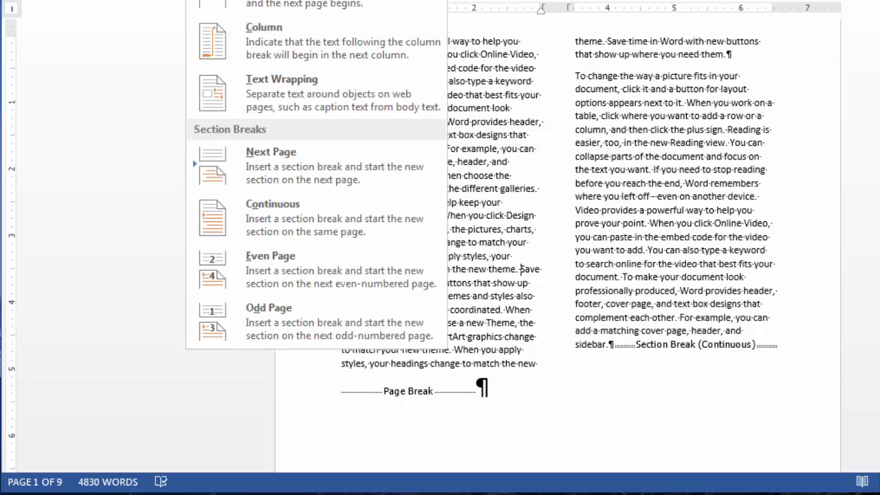
left_click(260, 37)
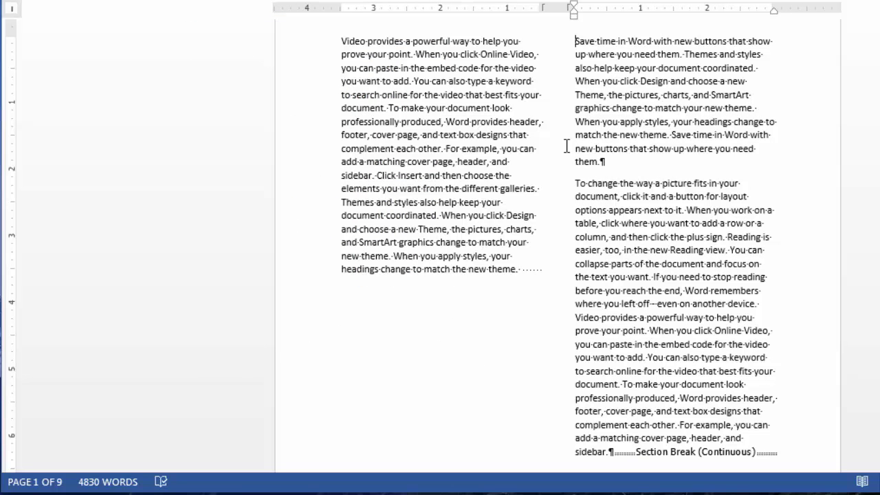
left_click_drag(575, 42, 631, 43)
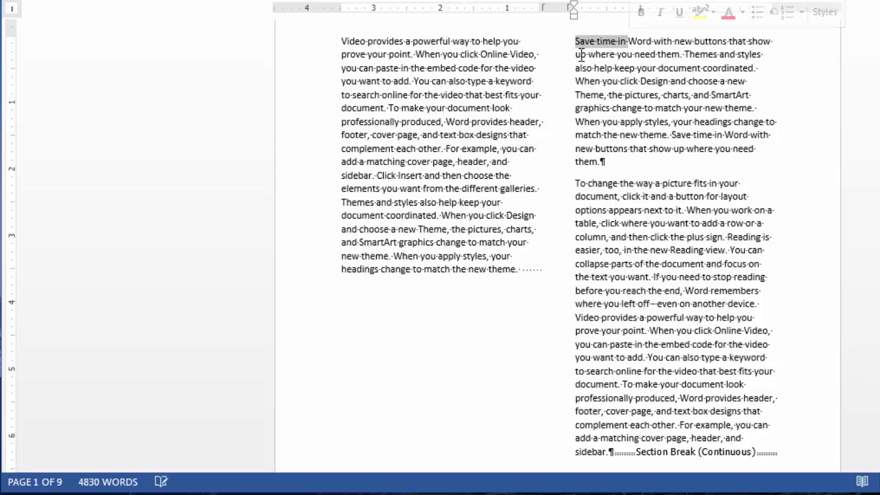
left_click(576, 42)
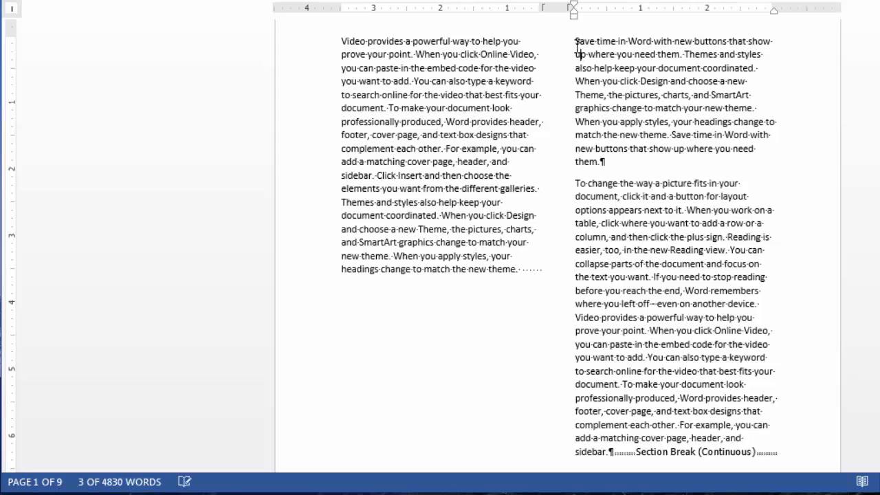
left_click(540, 272)
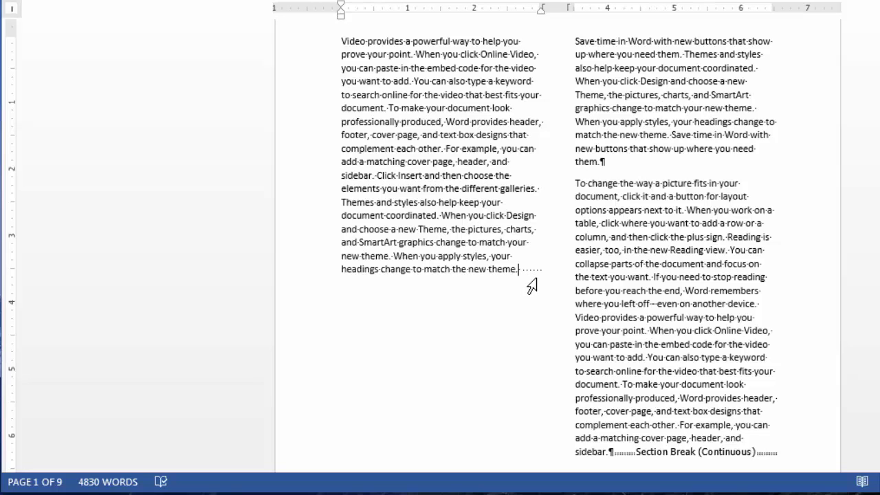
left_click(646, 317)
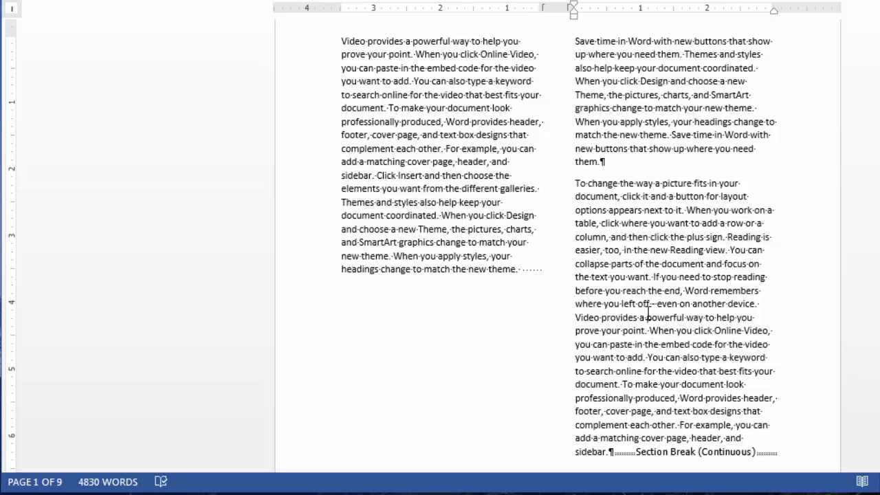
scroll(647, 317, "down", 3)
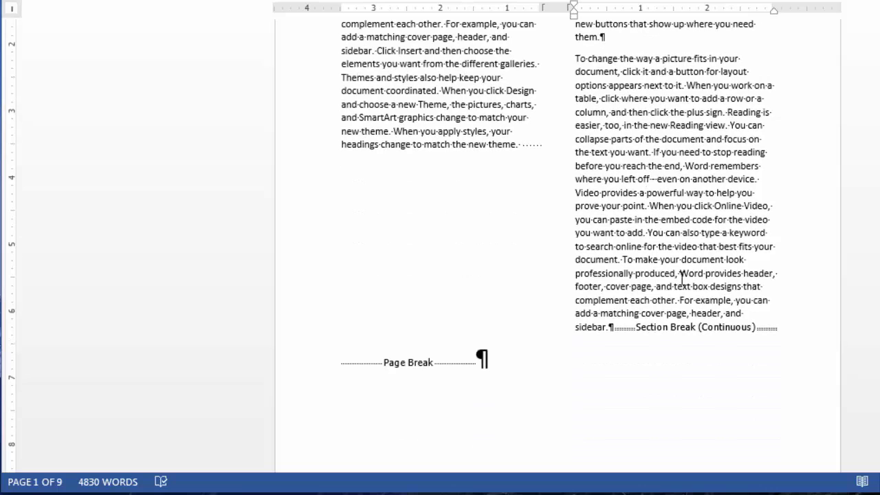